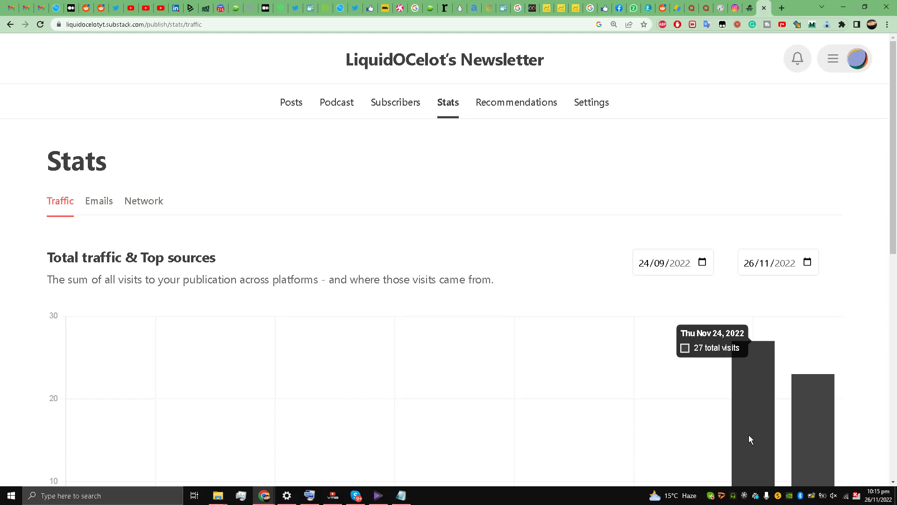
Step: Unmute the speakers from the Windows volume flyout
left_click(834, 496)
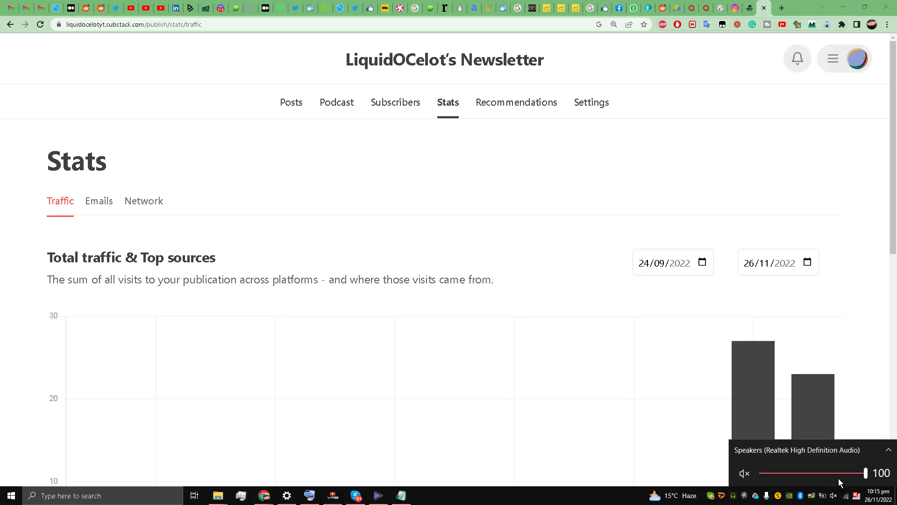
left_click(745, 473)
left_click(468, 278)
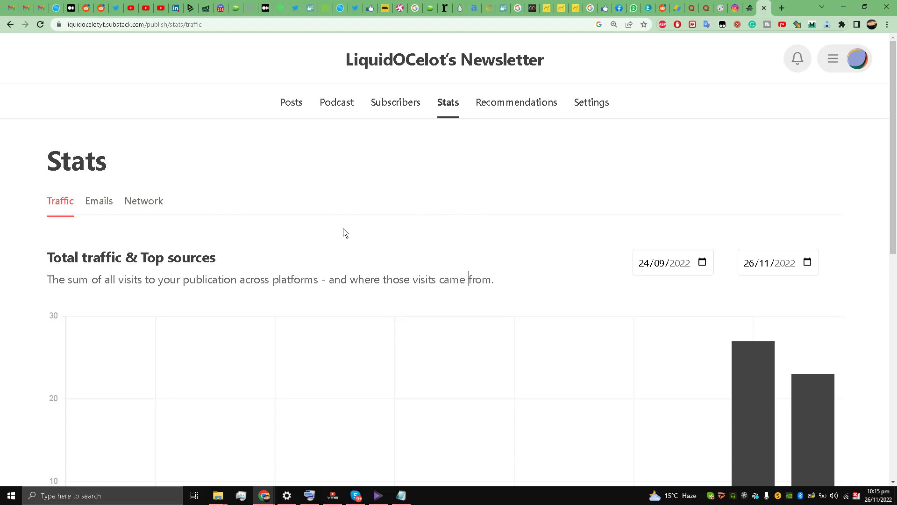
Step: Scroll through the Stats traffic chart, then bring up Chrome's three-dot menu
scroll(344, 208, "down", 4)
scroll(346, 208, "up", 4)
scroll(346, 180, "down", 2)
scroll(374, 183, "up", 2)
left_click(887, 25)
Step: Open a new incognito window and load liquidocelotyt.substack.com
left_click(865, 60)
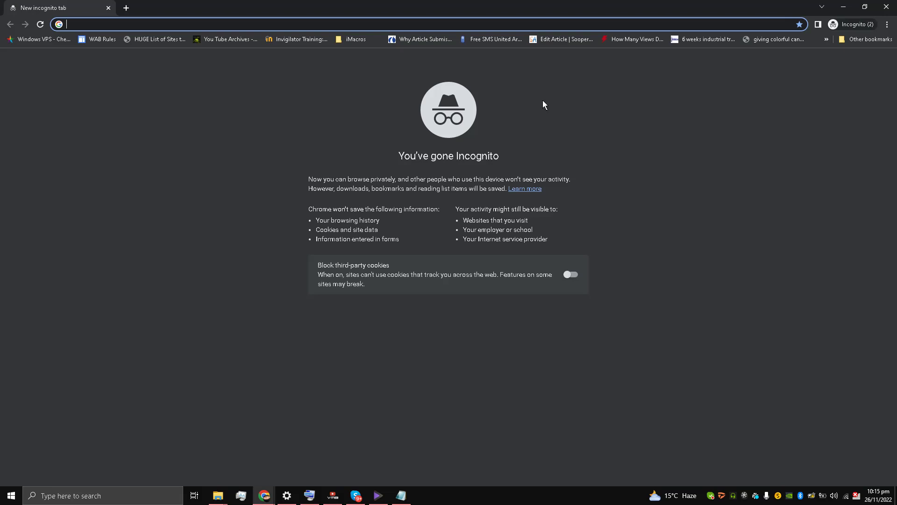
type("liquid")
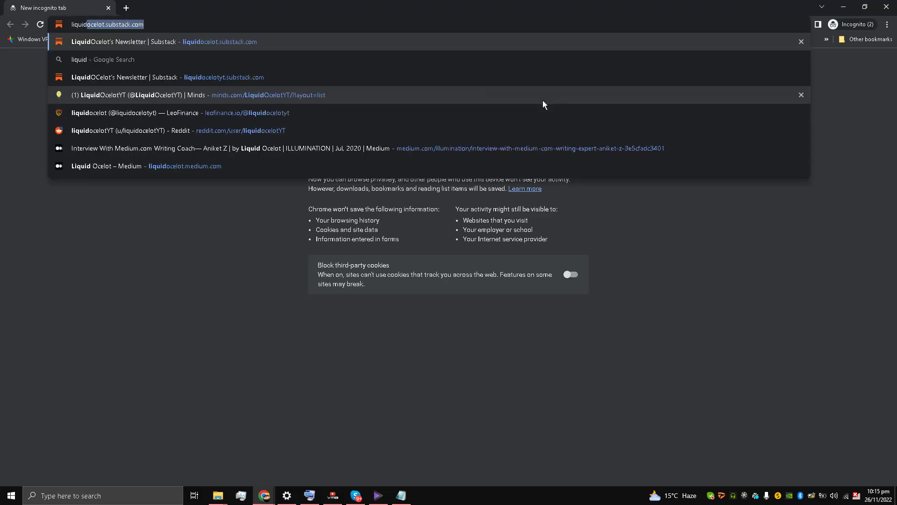
type("ocelot")
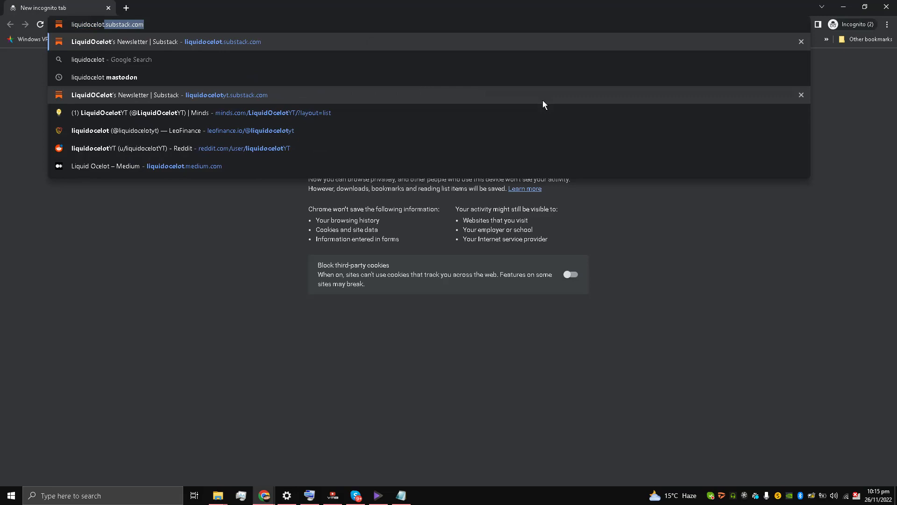
type("yt")
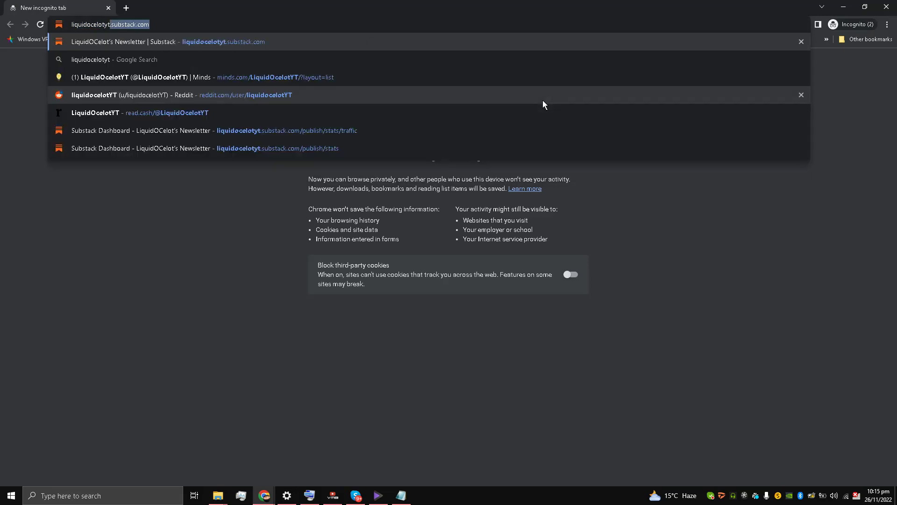
type(".substack.com")
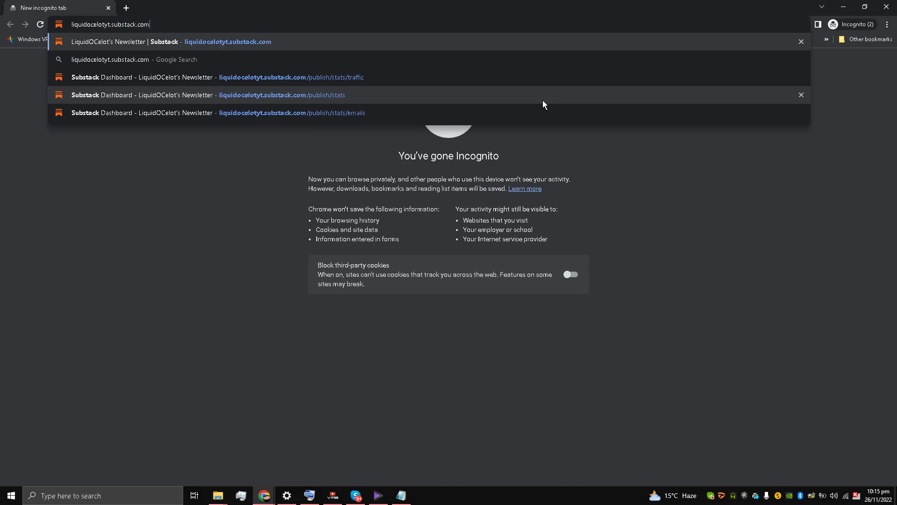
key("Return")
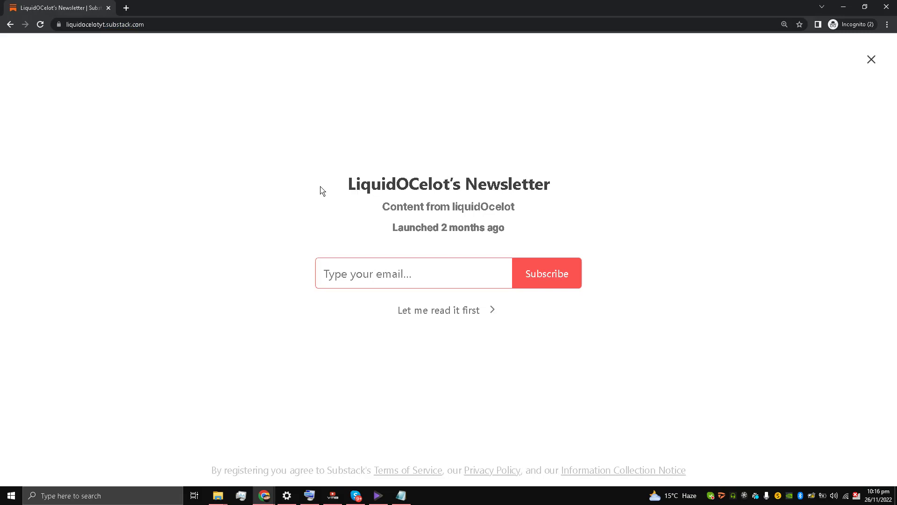
Step: Inspect the public page's title, description, launch date and email signup, then minimize the incognito window
left_click_drag(321, 190, 514, 237)
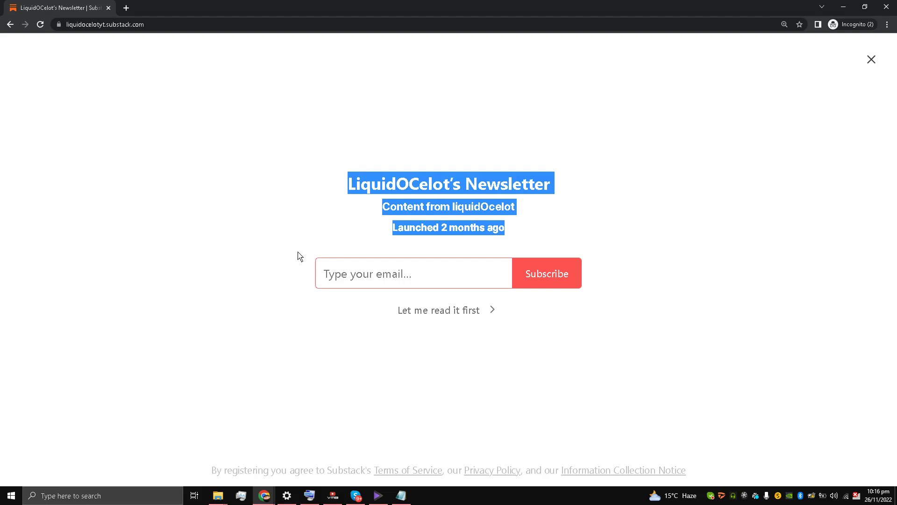
left_click(326, 278)
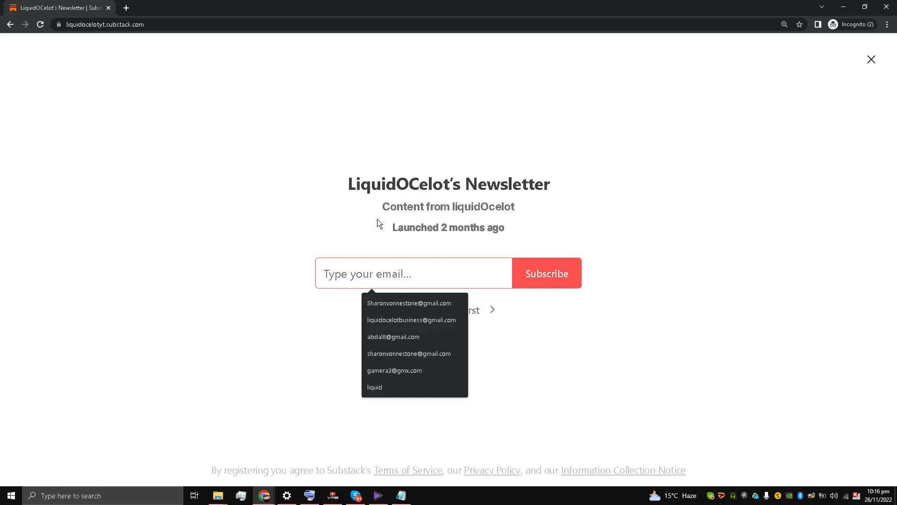
key("Escape")
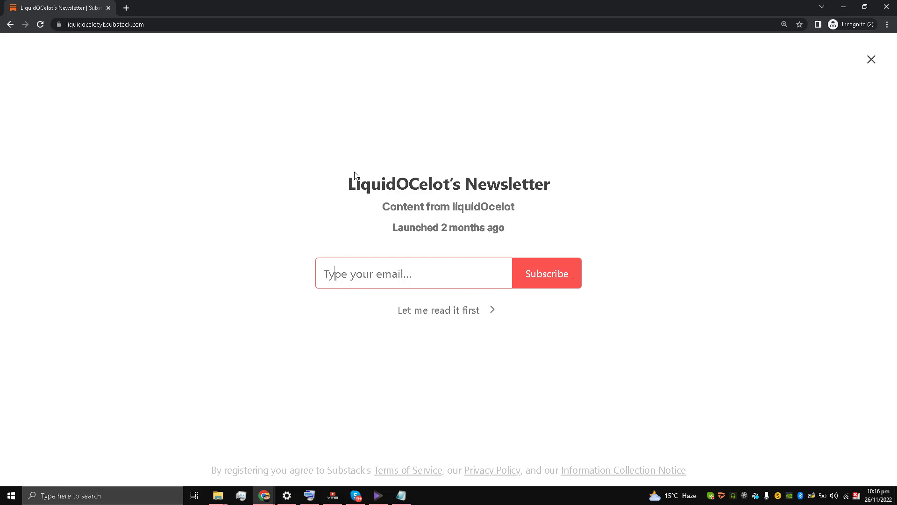
left_click_drag(354, 177, 451, 187)
left_click(509, 228)
triple_click(482, 234)
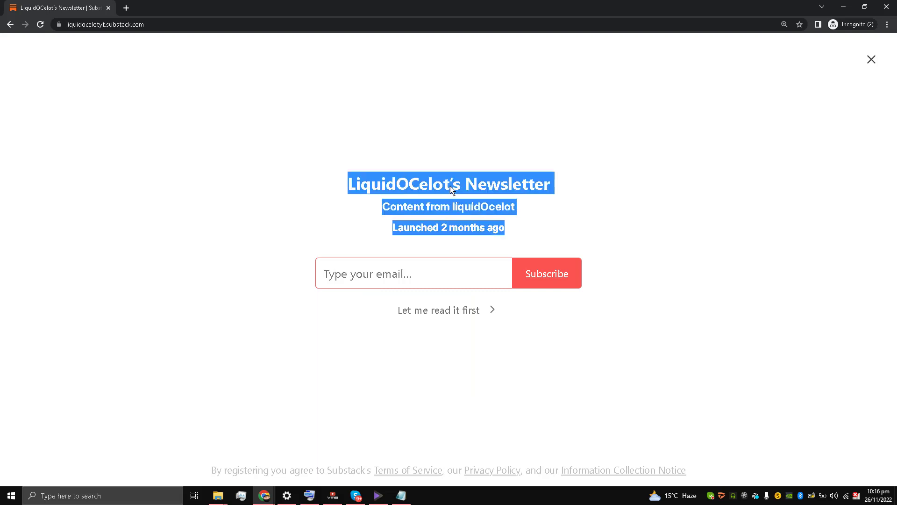
left_click(450, 187)
left_click(849, 7)
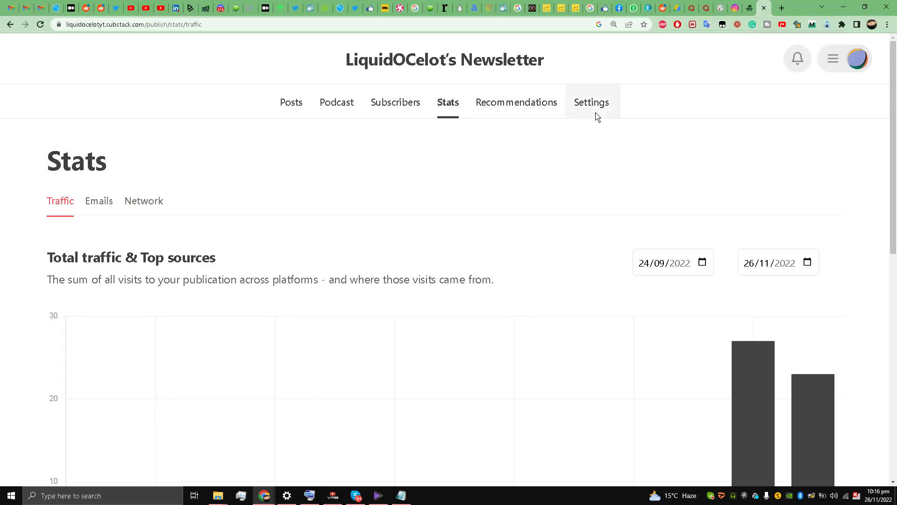
Step: Go via the account menu to the Writer dashboard's Settings and jump to the Import section
left_click(836, 62)
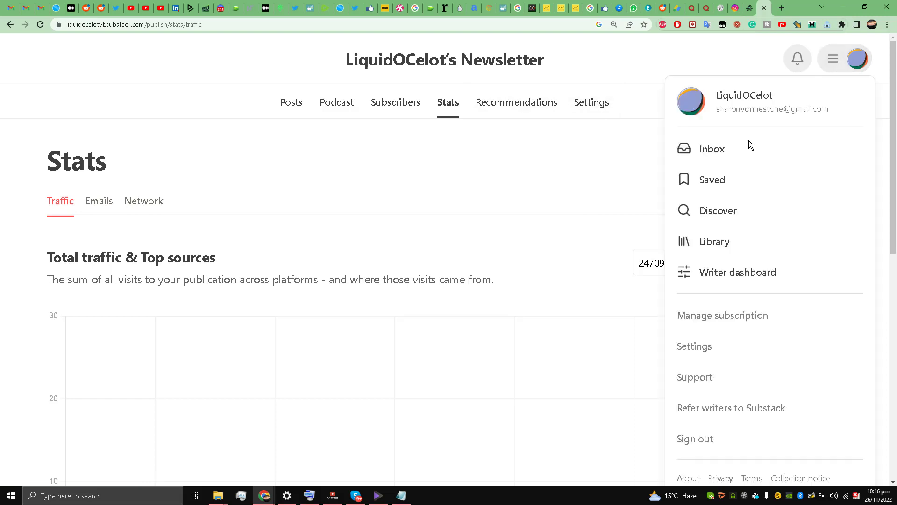
left_click(725, 272)
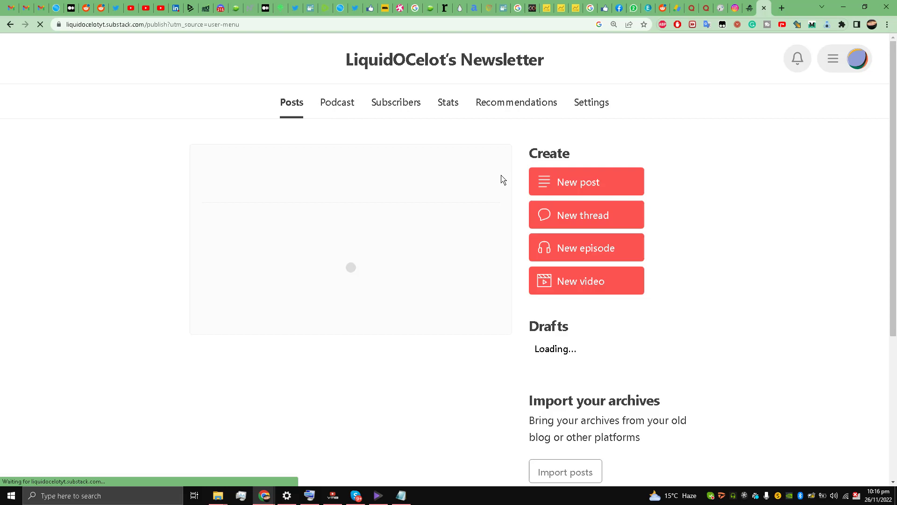
left_click(600, 108)
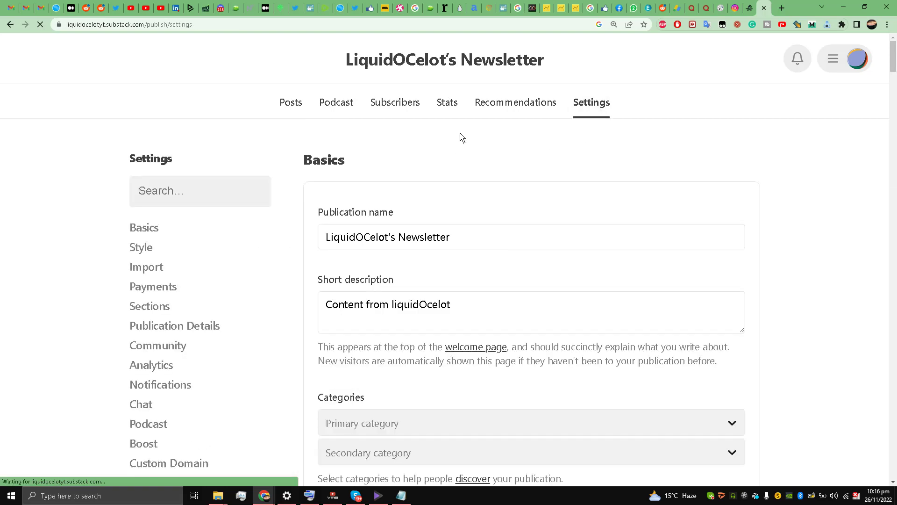
scroll(423, 152, "down", 9)
scroll(424, 152, "down", 3)
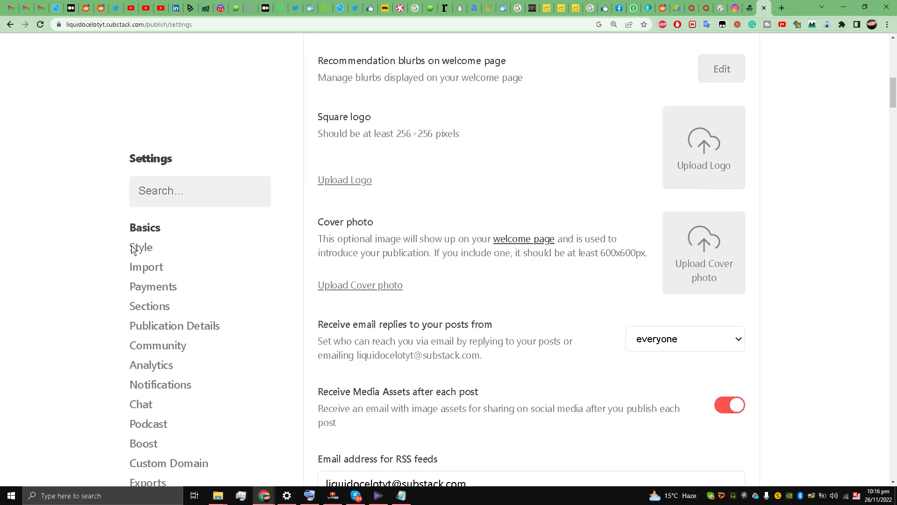
left_click(144, 270)
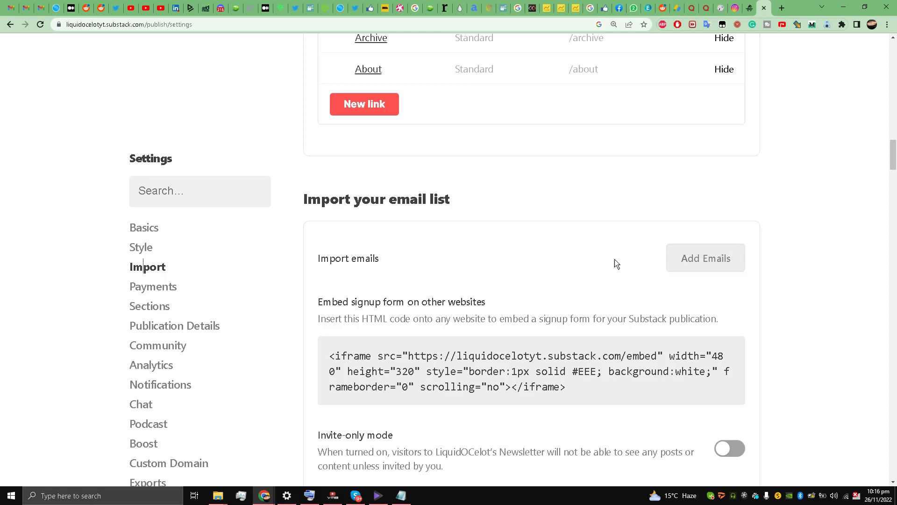
Step: On the Add Emails page, enter the subscriber's email address and add it as a free subscriber
left_click(702, 257)
scroll(218, 286, "down", 3)
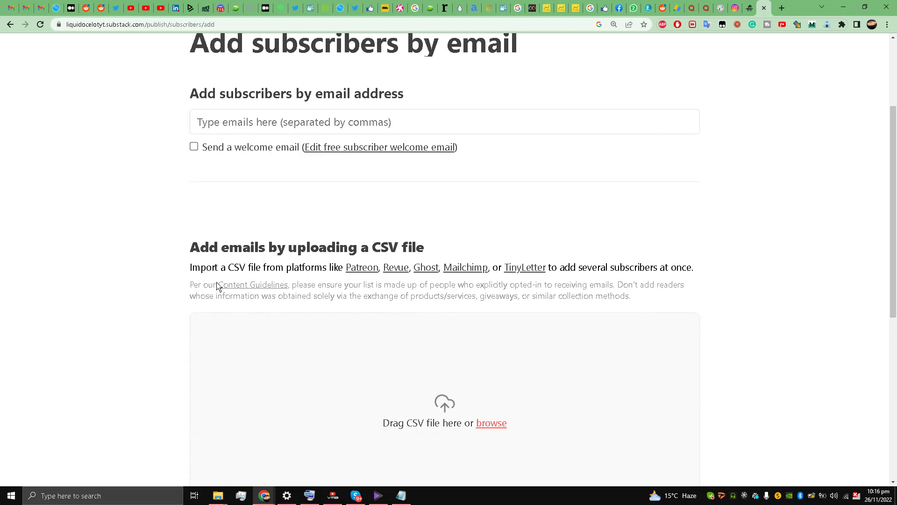
scroll(217, 286, "up", 3)
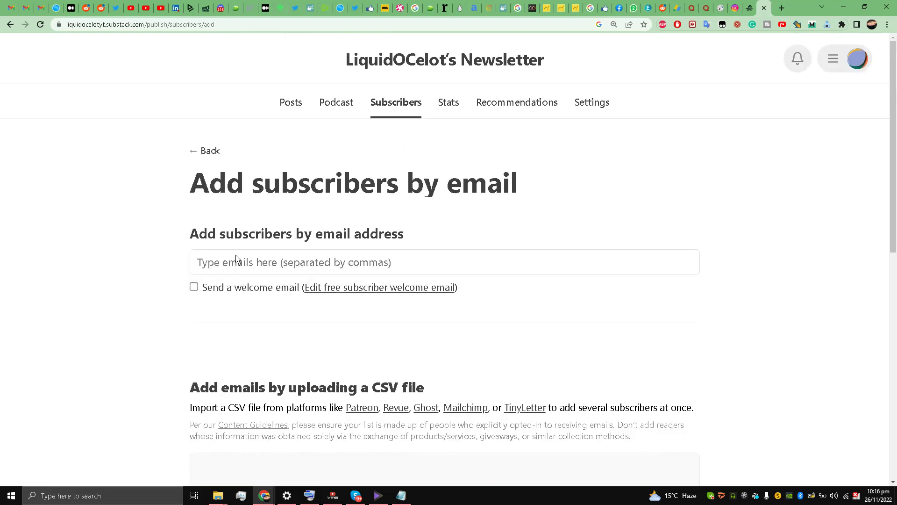
left_click(233, 269)
left_click(138, 290)
left_click(317, 267)
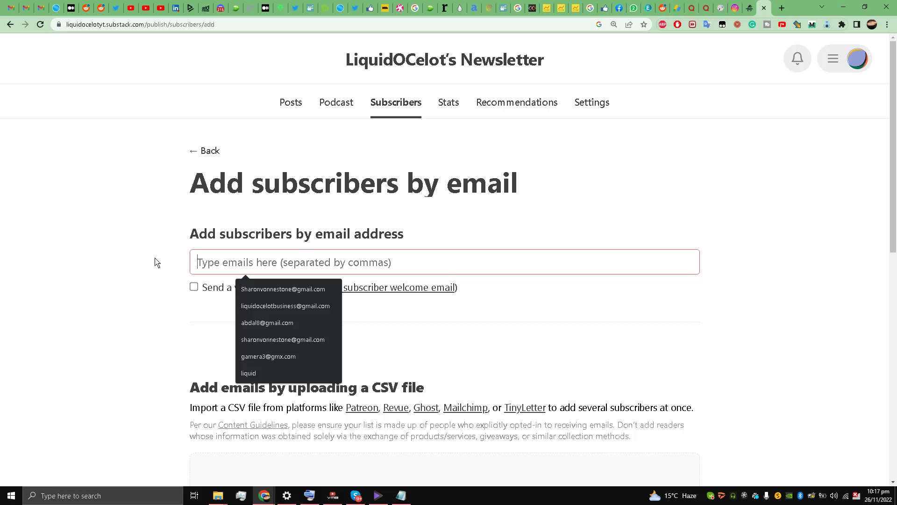
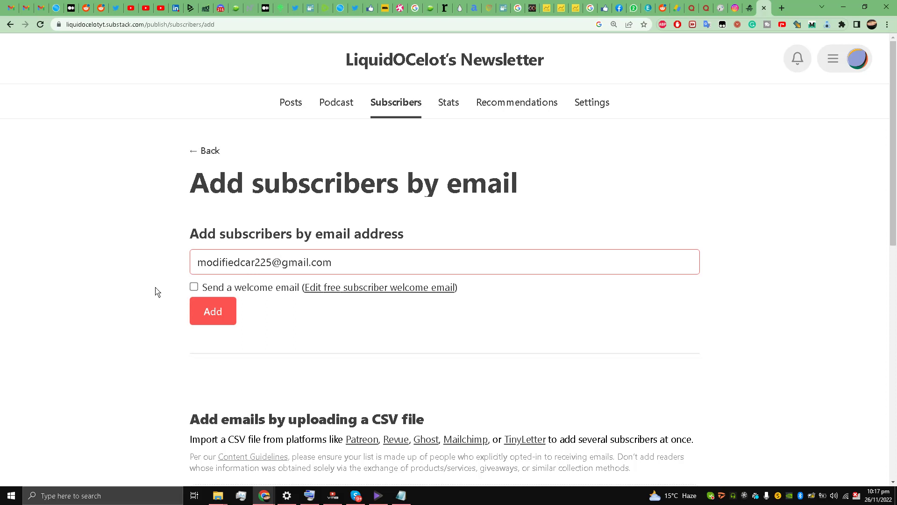
left_click(211, 322)
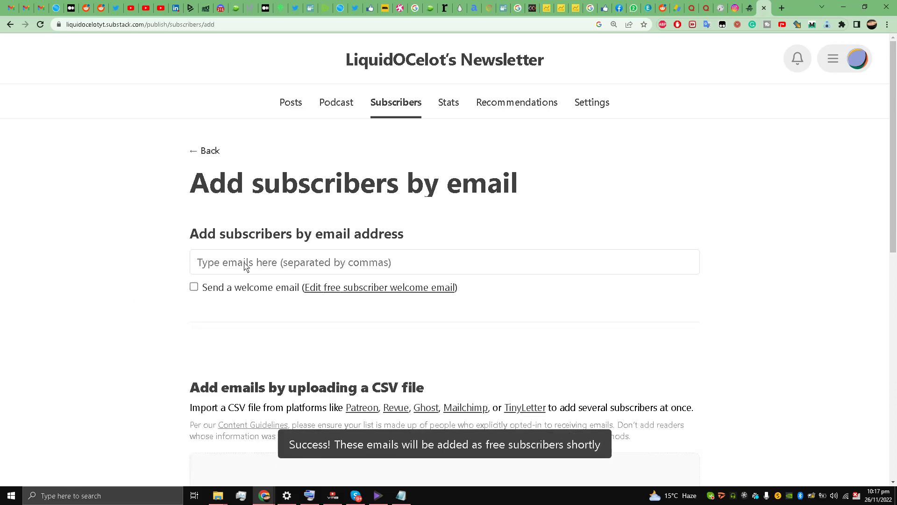
scroll(168, 266, "down", 2)
scroll(173, 270, "up", 2)
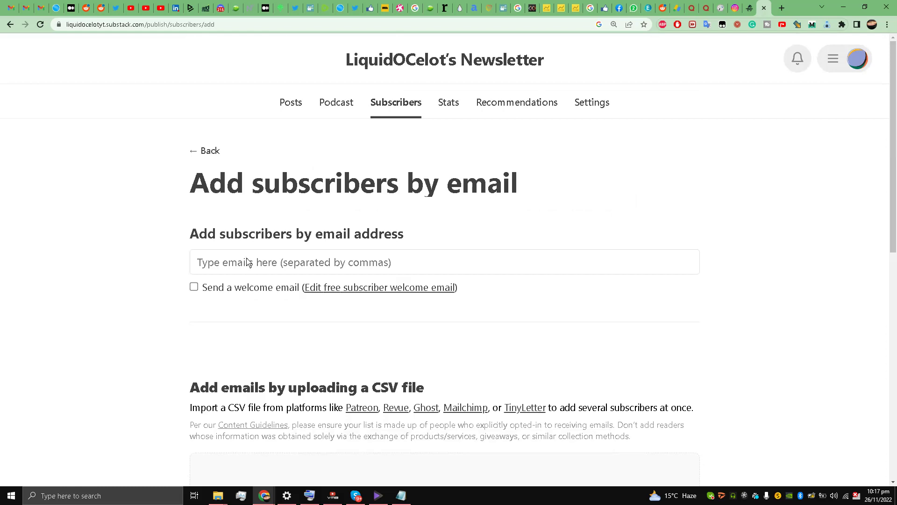
scroll(159, 294, "down", 6)
scroll(189, 289, "up", 5)
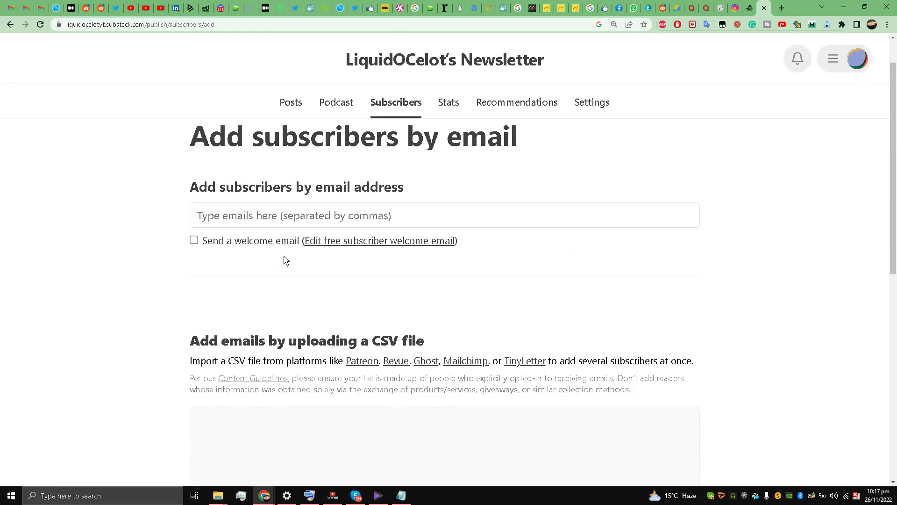
scroll(240, 306, "down", 3)
scroll(245, 321, "up", 2)
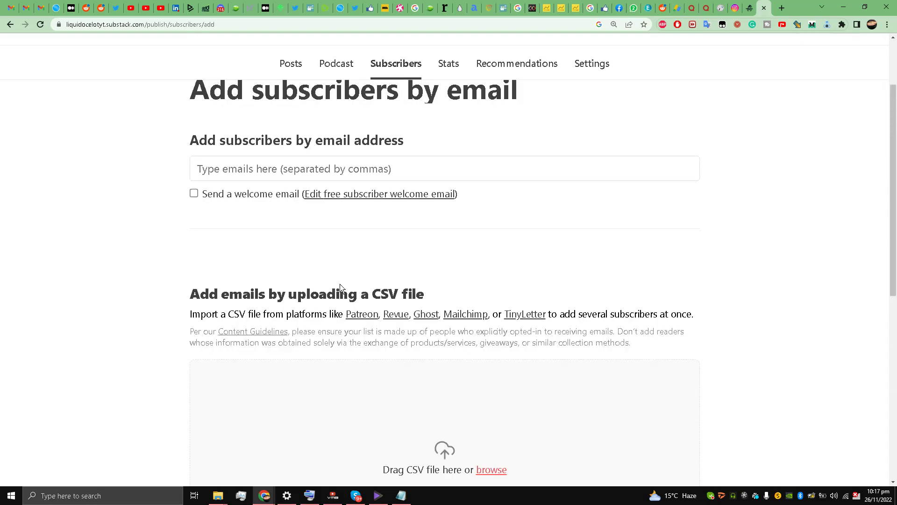
scroll(322, 292, "down", 3)
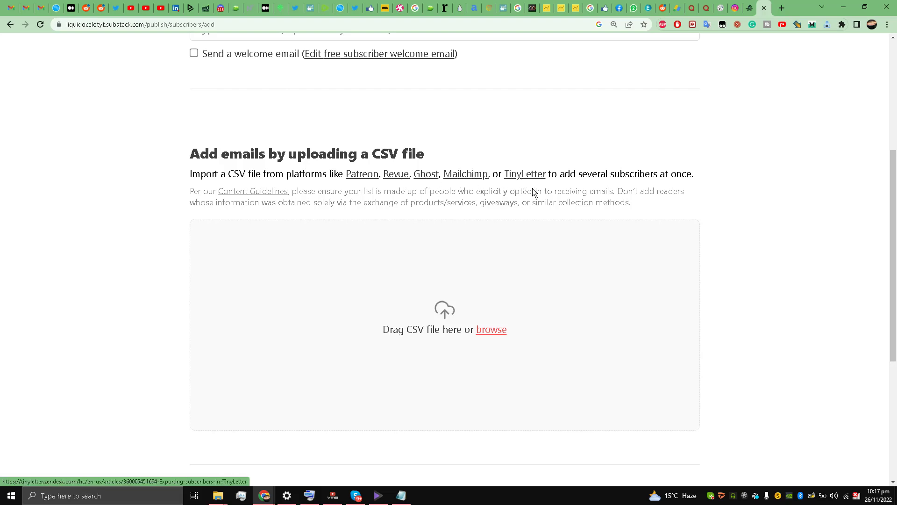
scroll(346, 201, "down", 5)
scroll(378, 202, "up", 4)
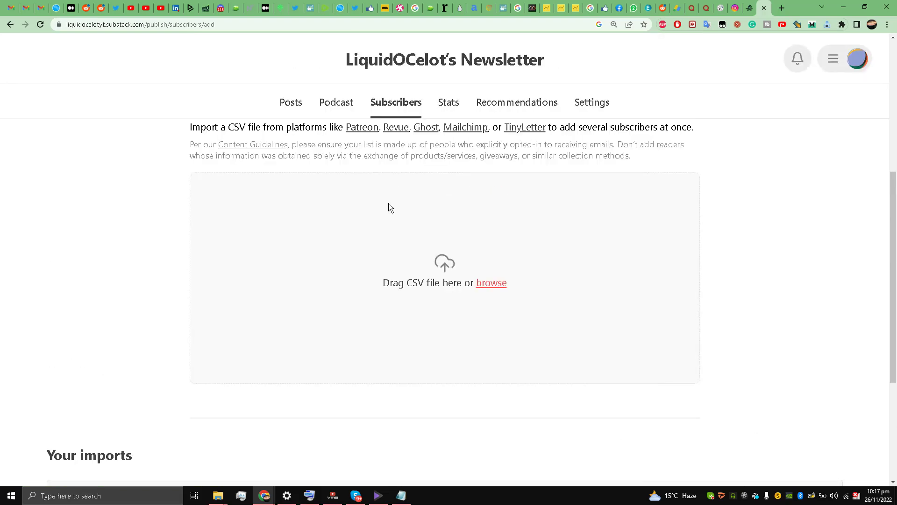
scroll(444, 225, "down", 5)
scroll(451, 216, "up", 4)
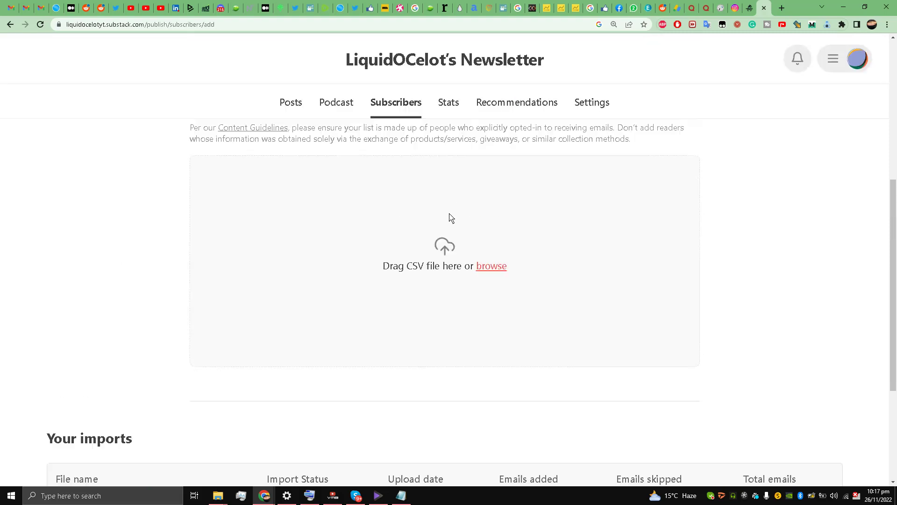
left_click(492, 266)
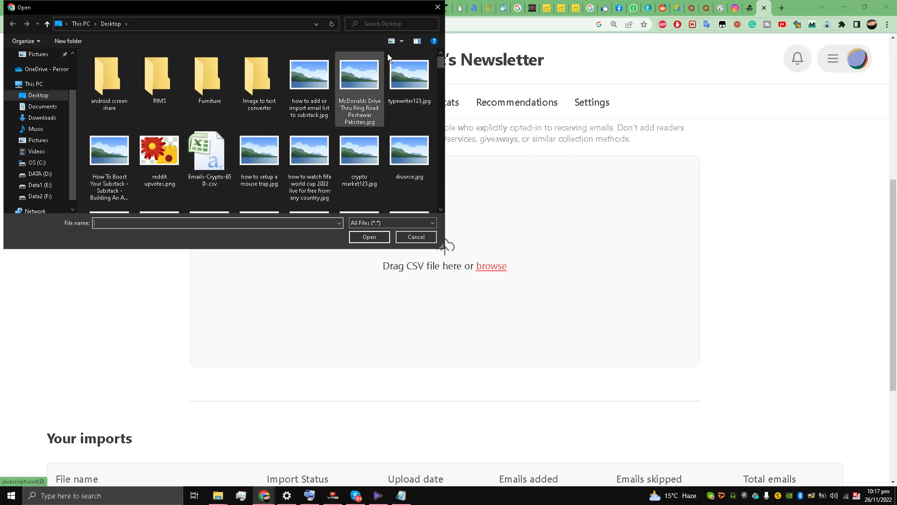
left_click(438, 8)
scroll(307, 206, "down", 4)
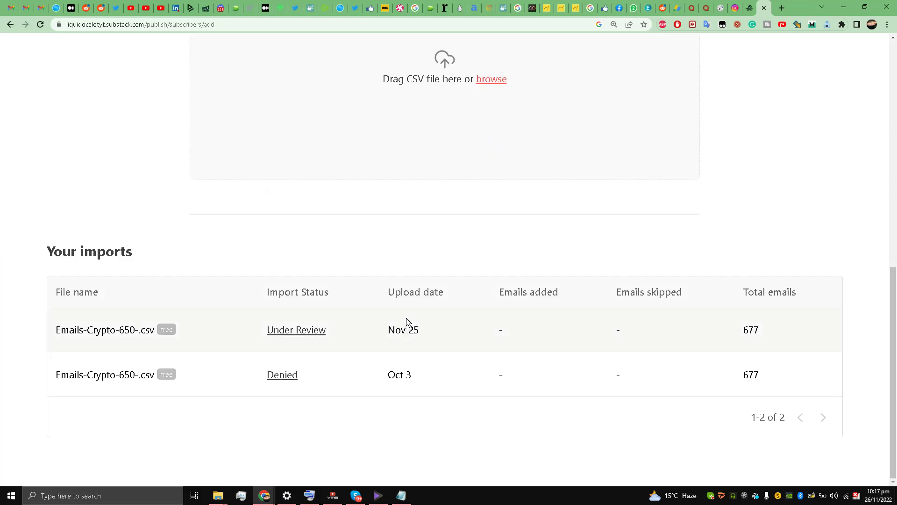
scroll(287, 336, "up", 9)
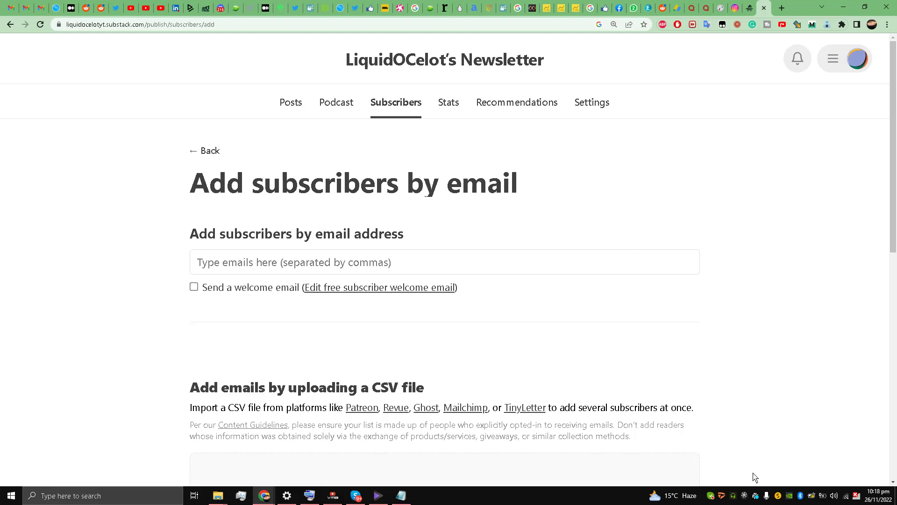
left_click(744, 496)
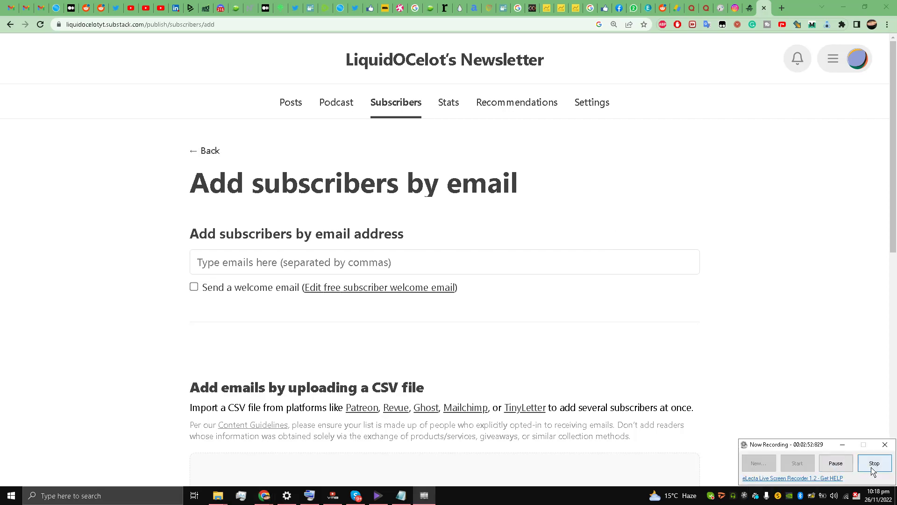